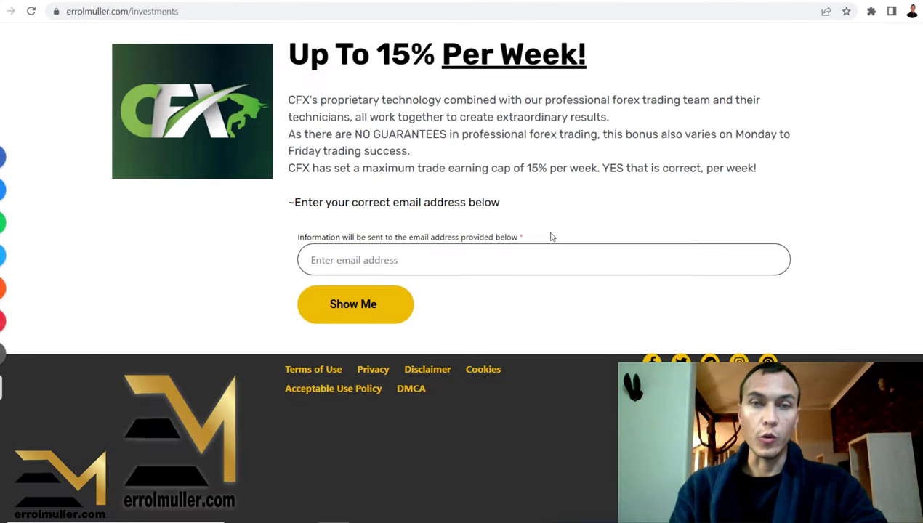
Scroll through the CashFX weekly-withdrawals video comments and back up to the payout page.
scroll(550, 237, up, 10)
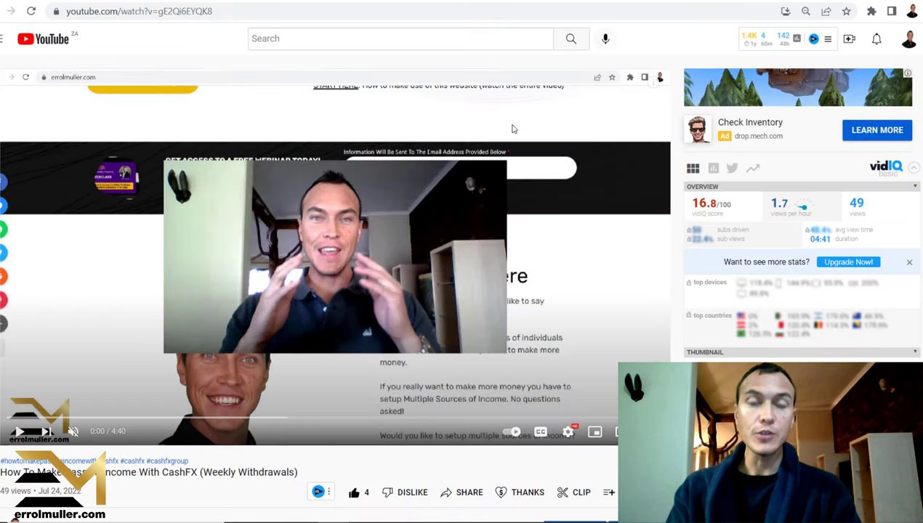
scroll(446, 323, down, 5)
scroll(537, 339, up, 5)
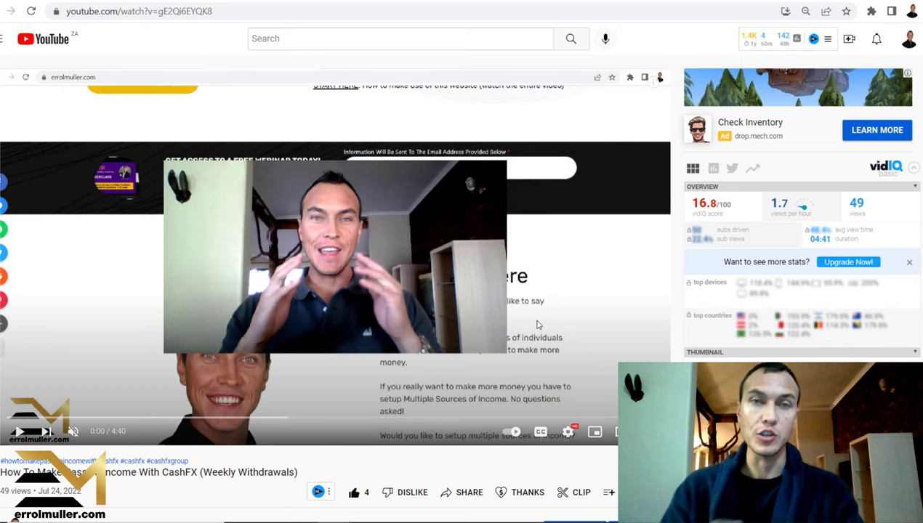
scroll(319, 265, down, 8)
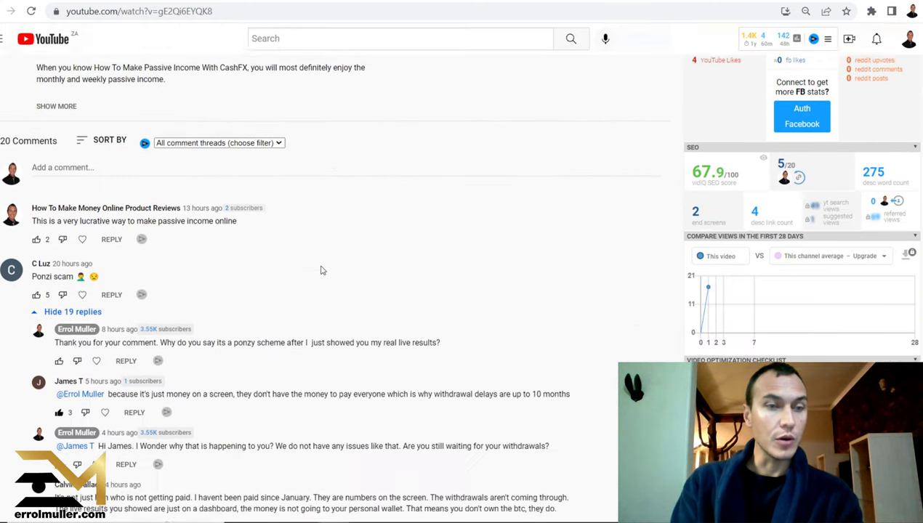
scroll(323, 270, down, 10)
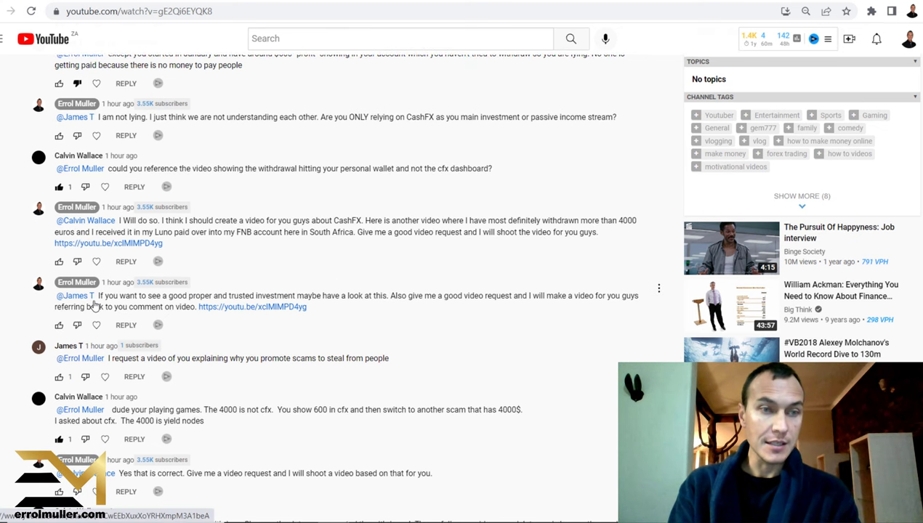
scroll(416, 334, up, 15)
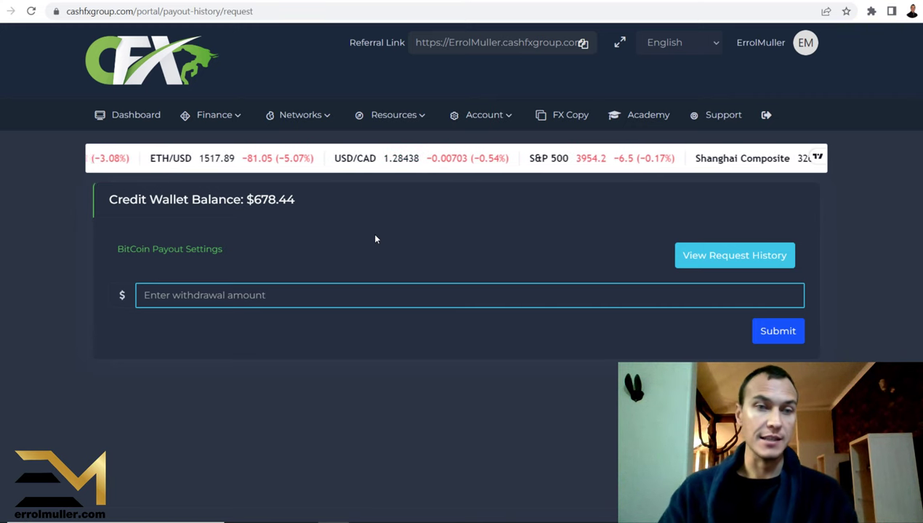
Open the CashFX dashboard and scroll through its cards showing the $678 Account Finance balance.
click(119, 115)
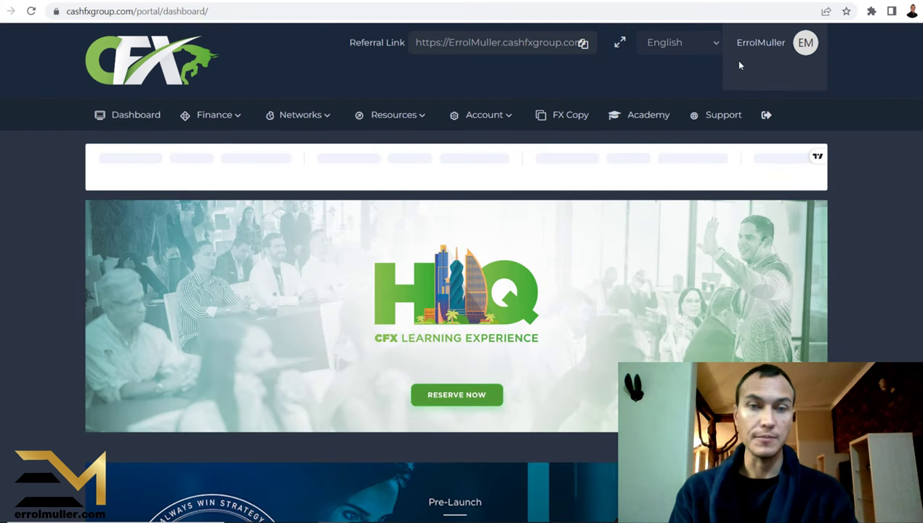
scroll(690, 196, down, 5)
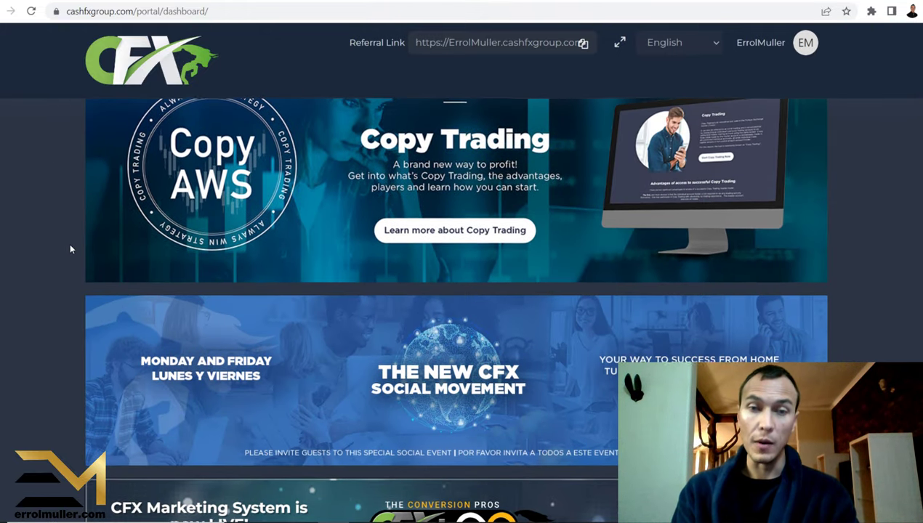
scroll(70, 249, down, 4)
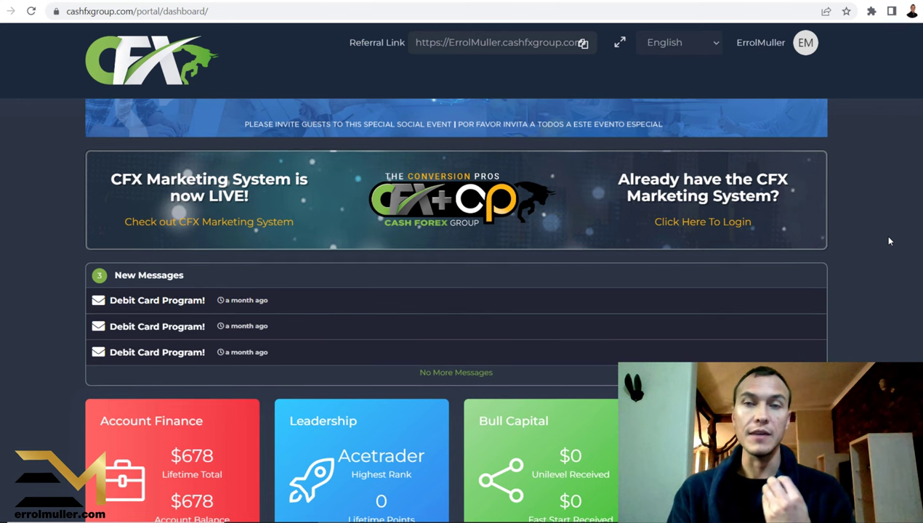
scroll(888, 241, down, 2)
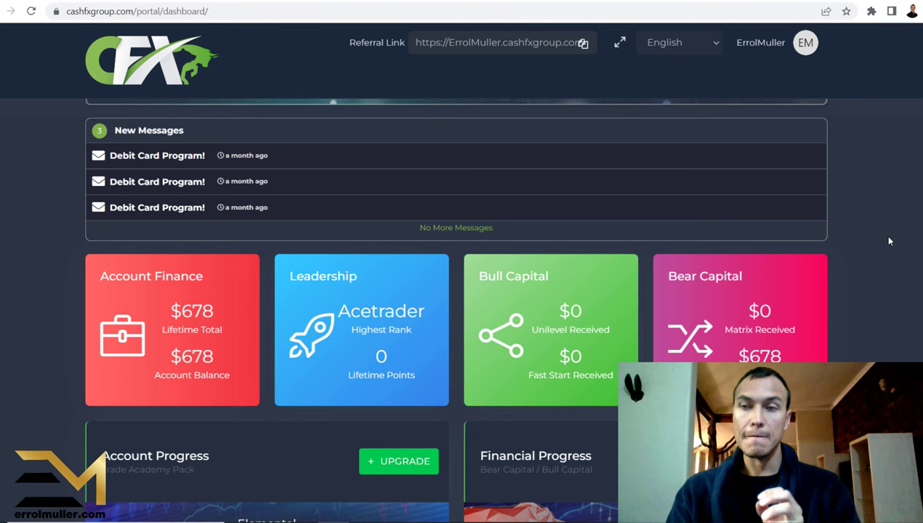
scroll(888, 241, down, 1)
scroll(888, 240, up, 3)
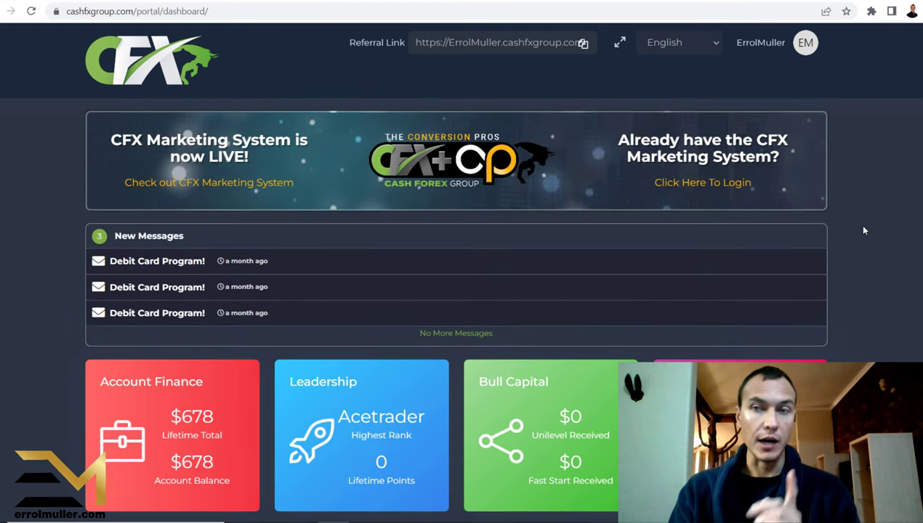
scroll(863, 231, down, 5)
scroll(505, 159, up, 2)
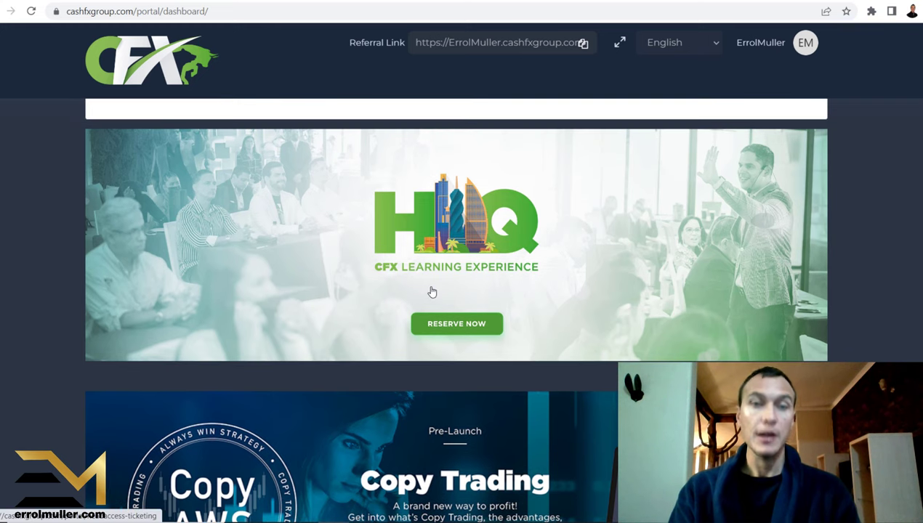
scroll(432, 291, down, 5)
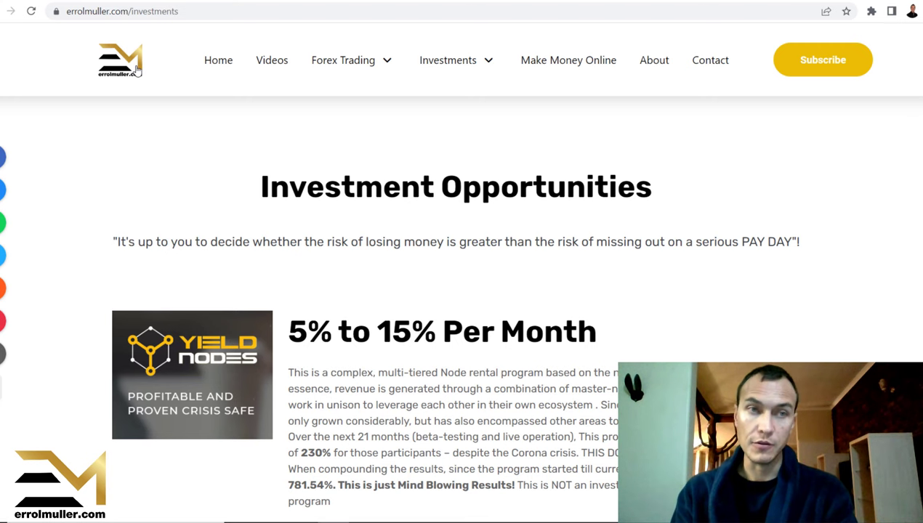
mouse_move(389, 73)
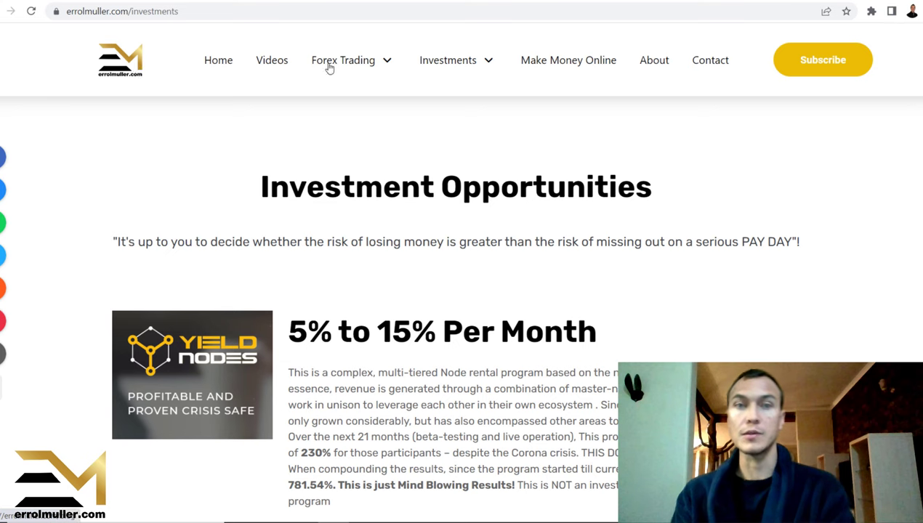
mouse_move(457, 64)
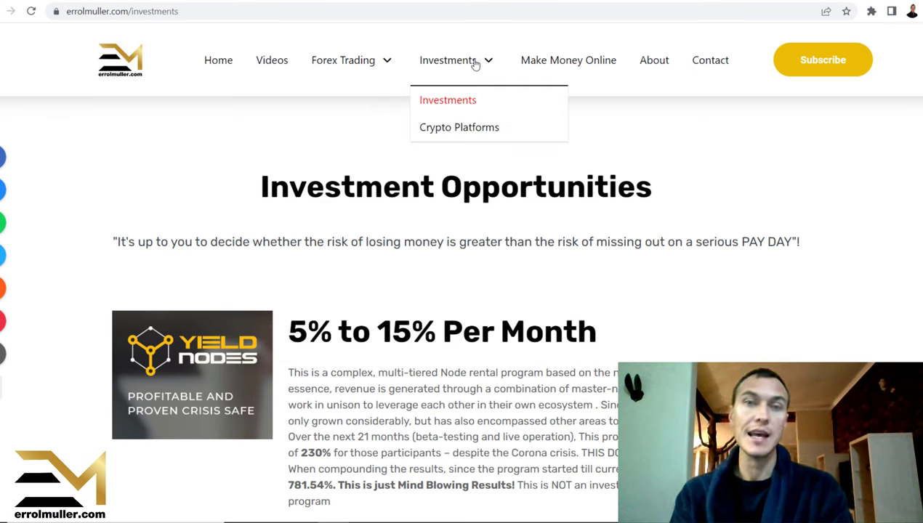
click(447, 103)
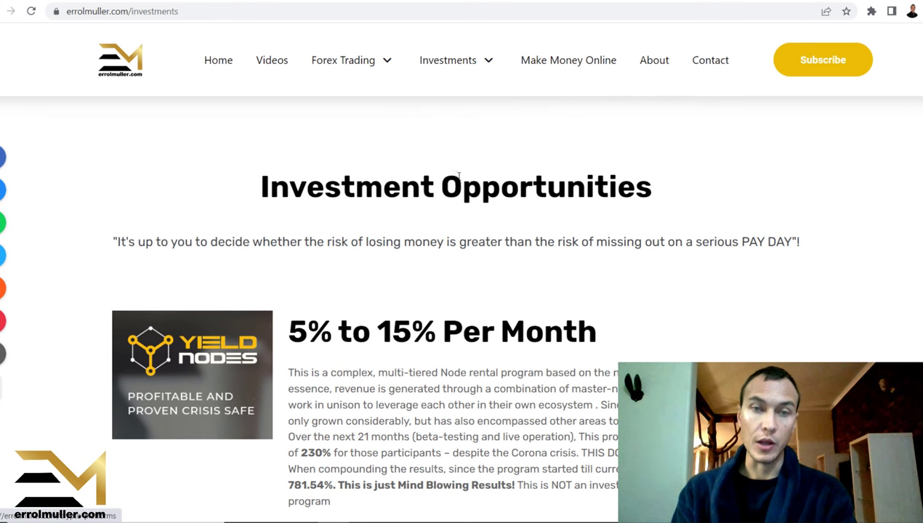
scroll(450, 187, down, 10)
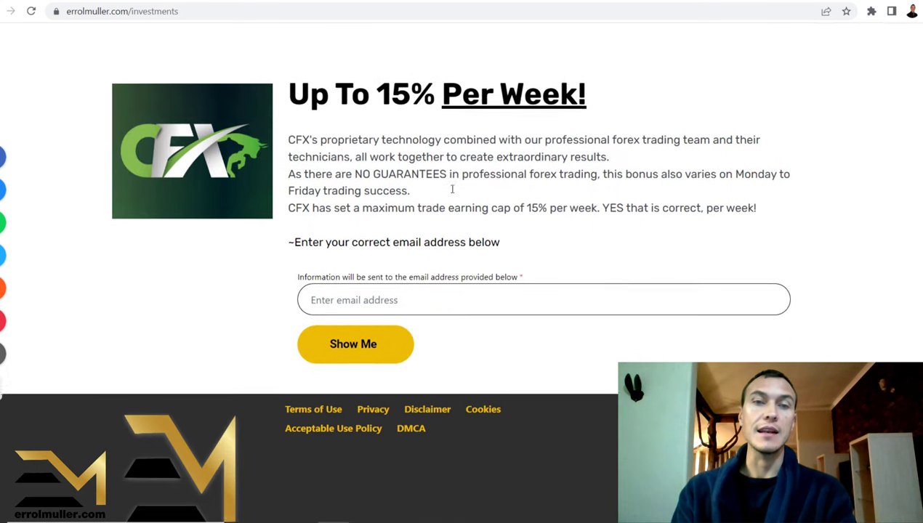
scroll(397, 187, up, 1)
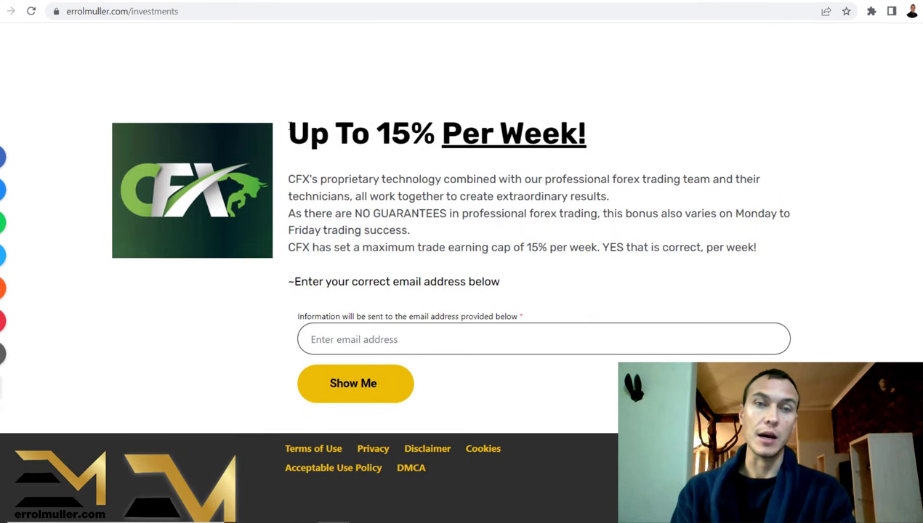
drag(287, 127, 577, 133)
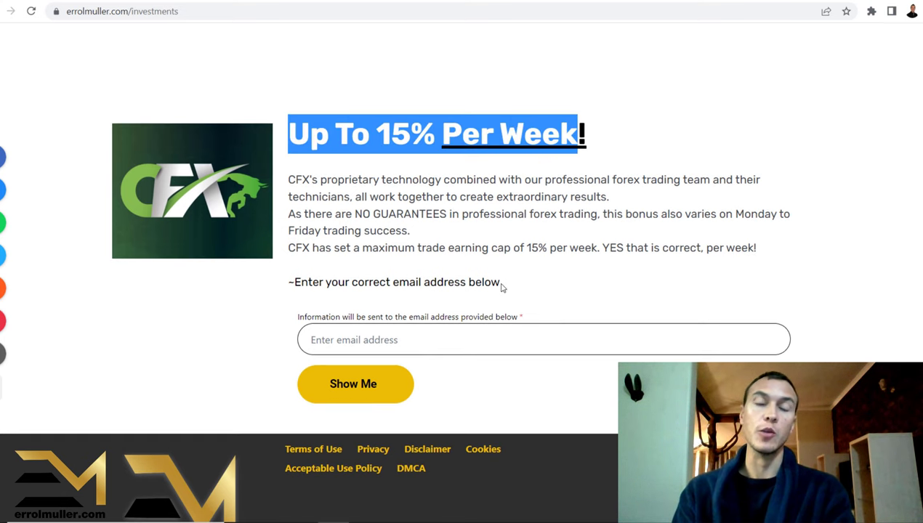
scroll(503, 287, up, 2)
scroll(503, 287, up, 5)
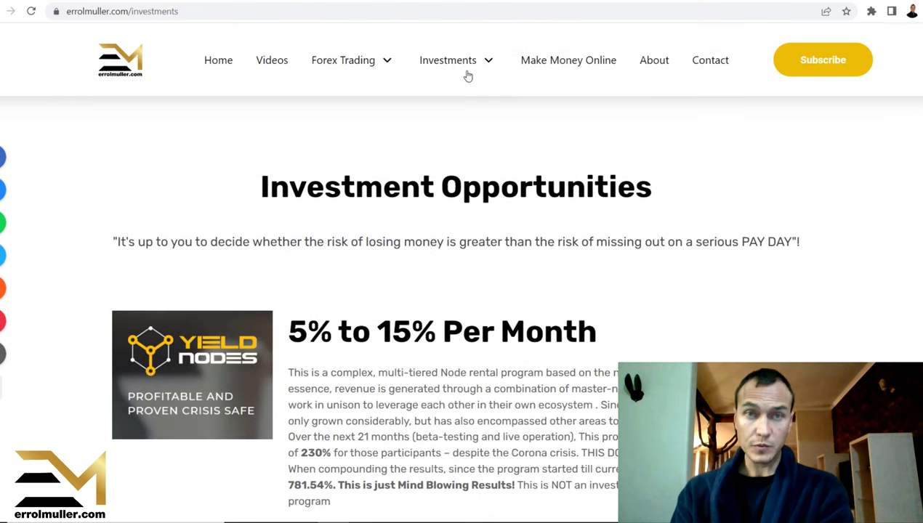
Open errolmuller.com's Crypto Platforms page and highlight the Luno heading.
mouse_move(486, 58)
click(486, 129)
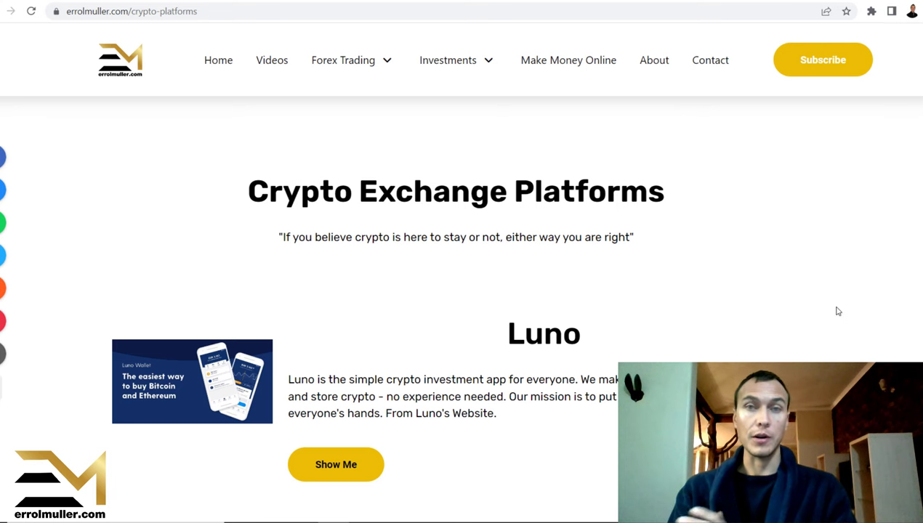
scroll(726, 276, down, 1)
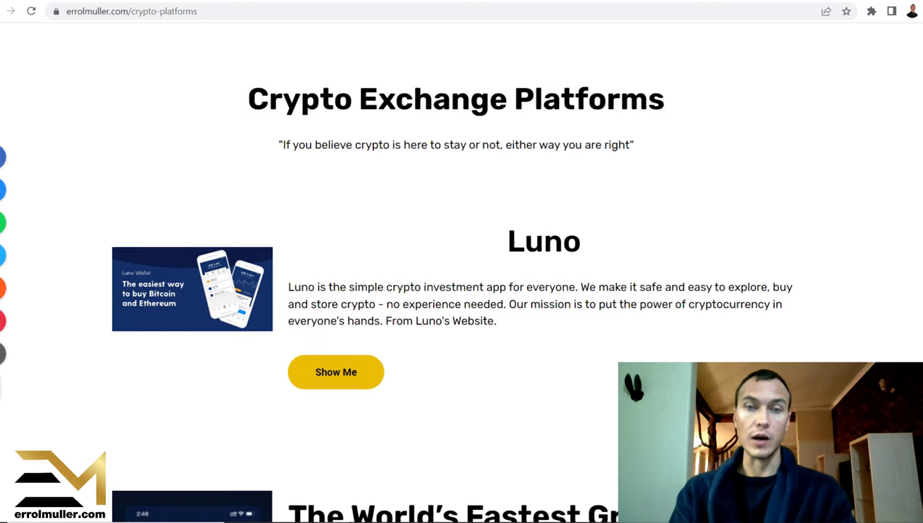
drag(504, 244, 591, 252)
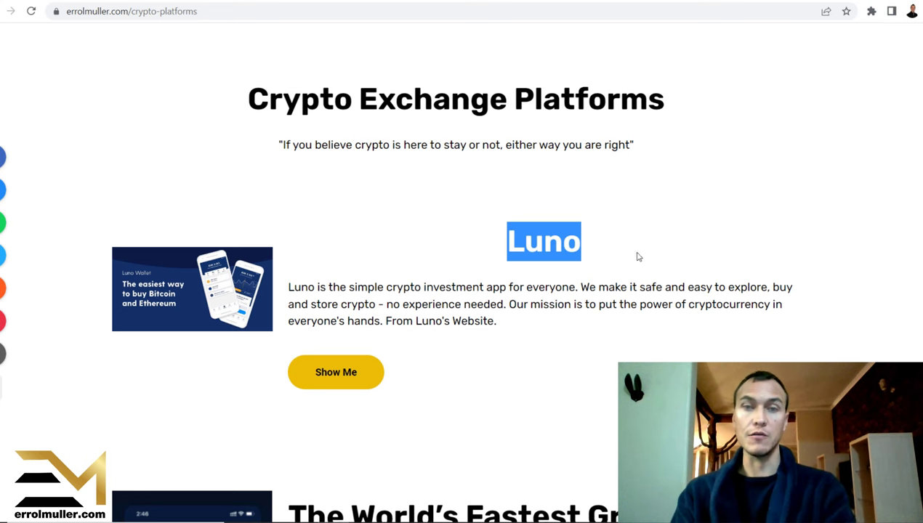
scroll(841, 335, down, 1)
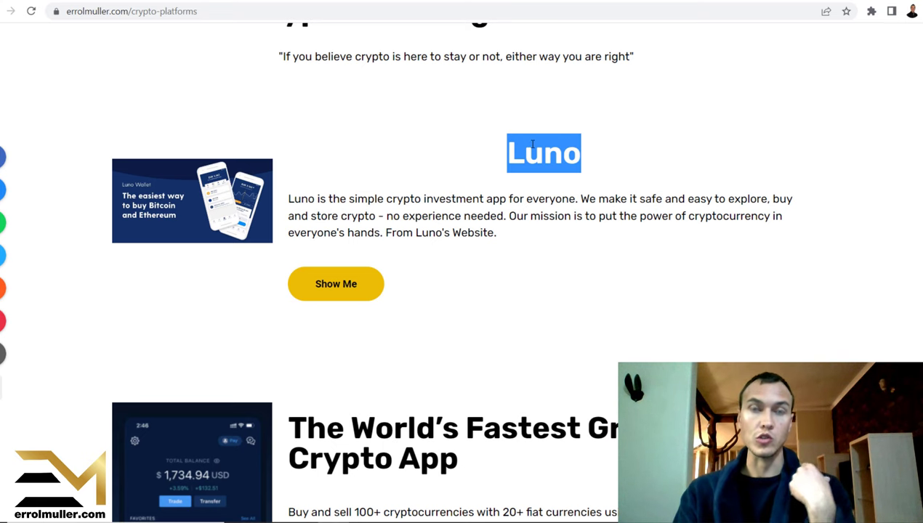
scroll(586, 177, down, 4)
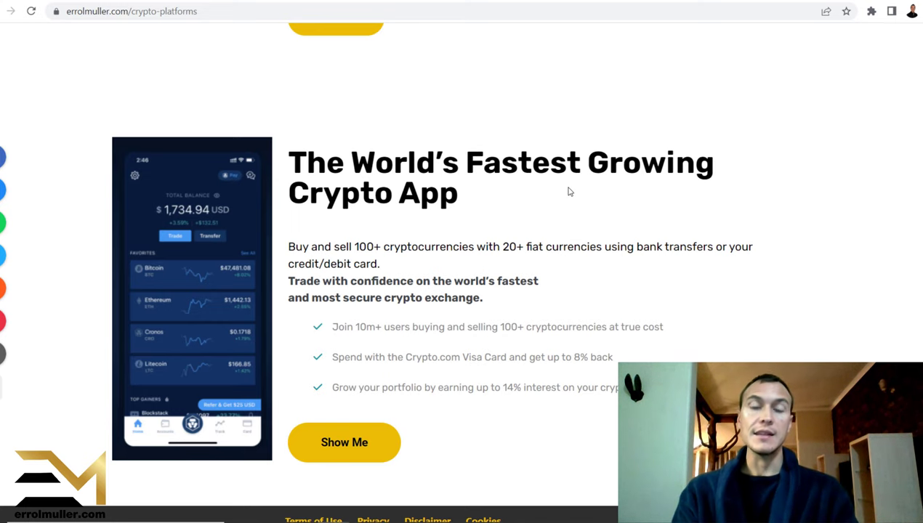
Scroll up and down the crypto platforms page, selecting a passage of text.
scroll(569, 192, up, 1)
scroll(569, 192, up, 1)
scroll(286, 200, down, 1)
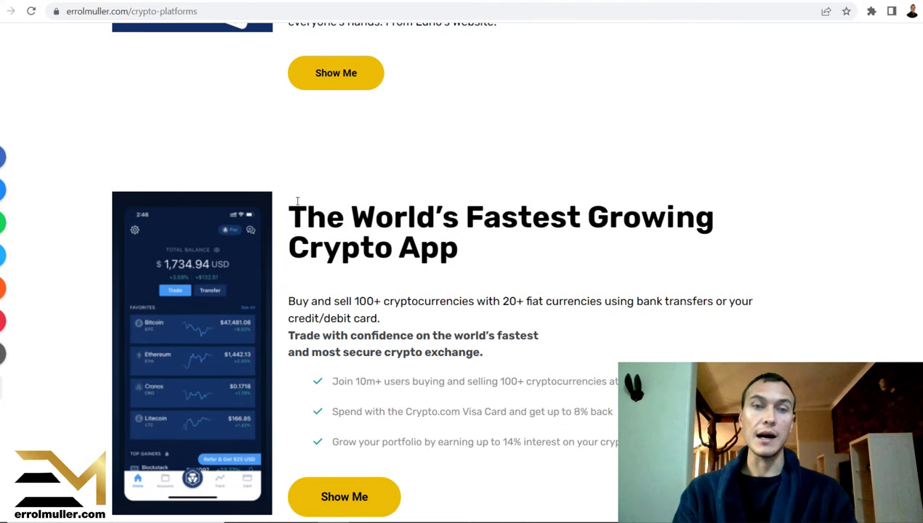
drag(298, 203, 399, 247)
scroll(401, 243, down, 1)
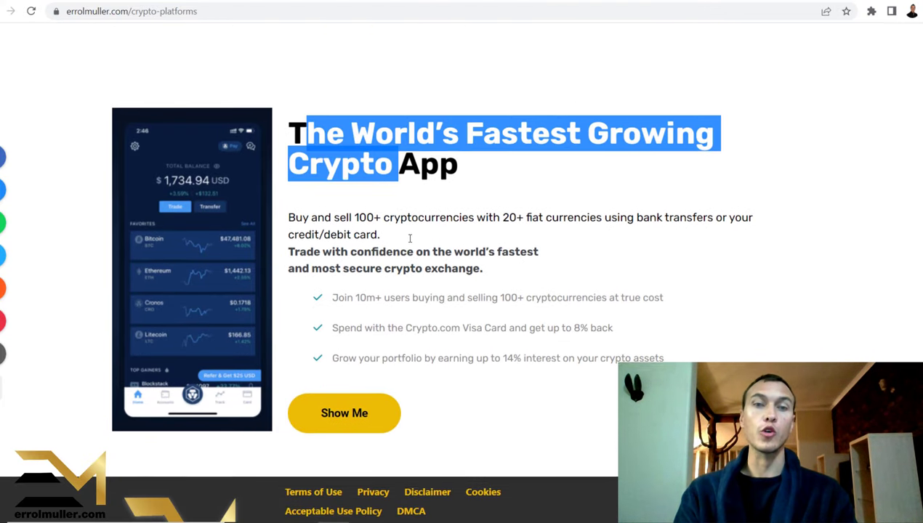
scroll(596, 267, up, 5)
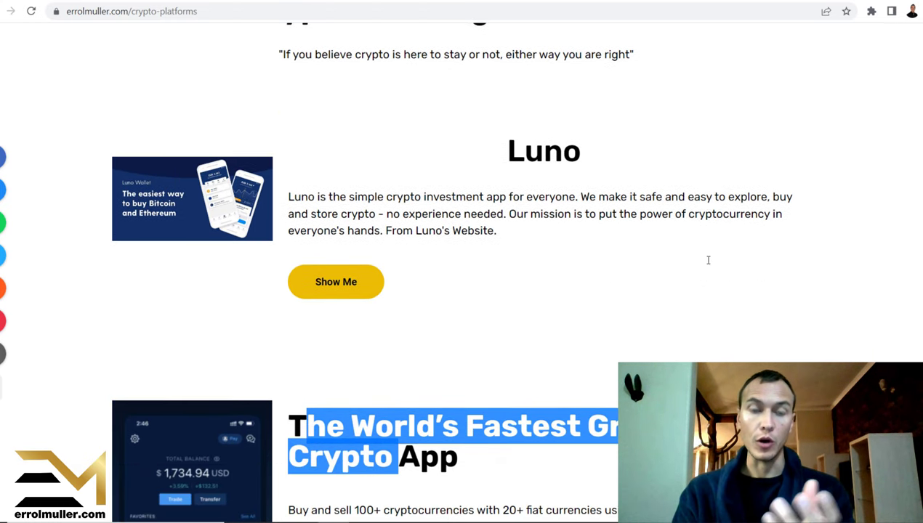
scroll(708, 259, down, 1)
scroll(162, 25, up, 4)
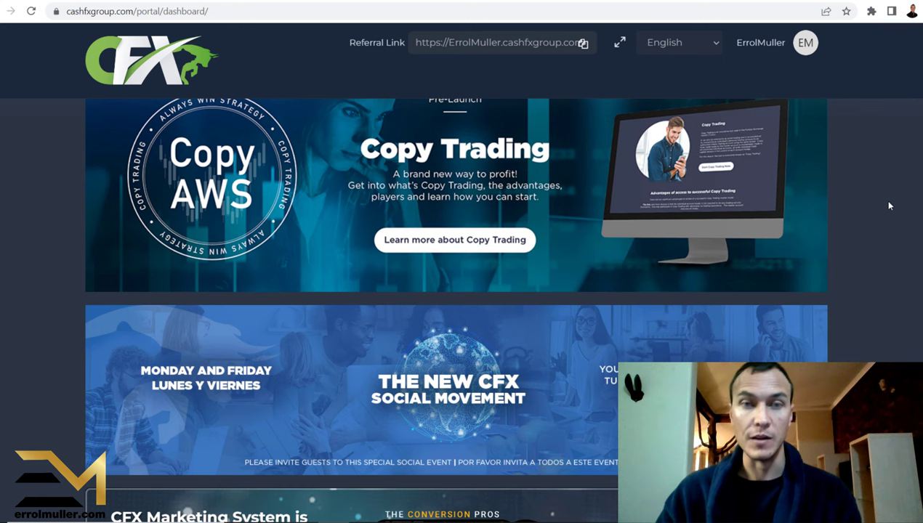
scroll(888, 206, down, 5)
scroll(888, 206, down, 2)
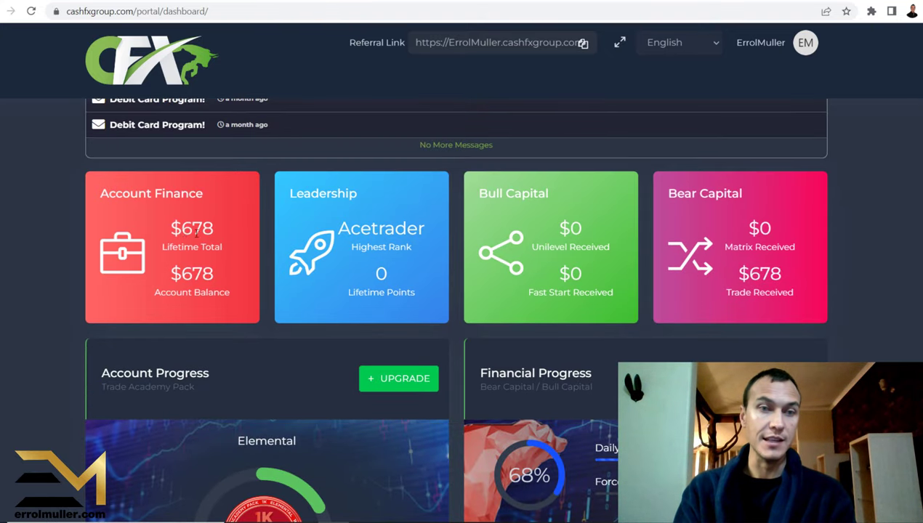
scroll(343, 246, up, 7)
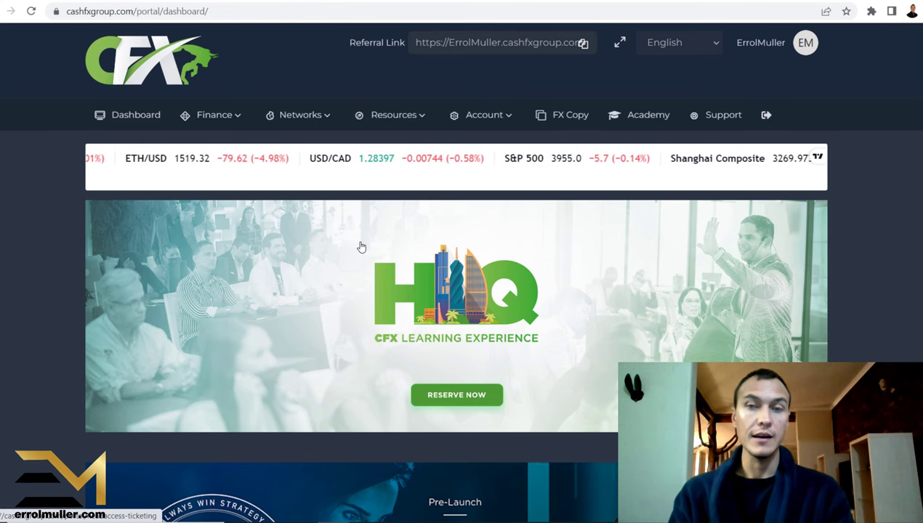
scroll(875, 279, down, 7)
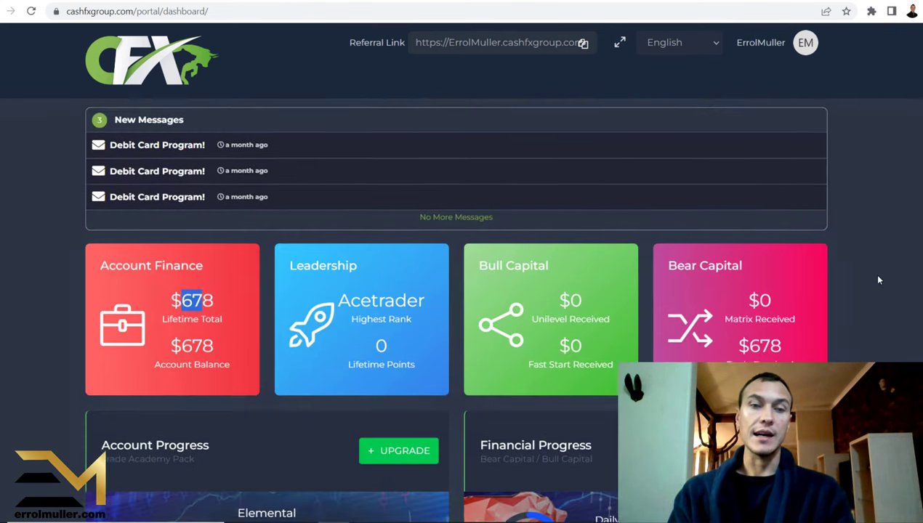
scroll(878, 280, up, 1)
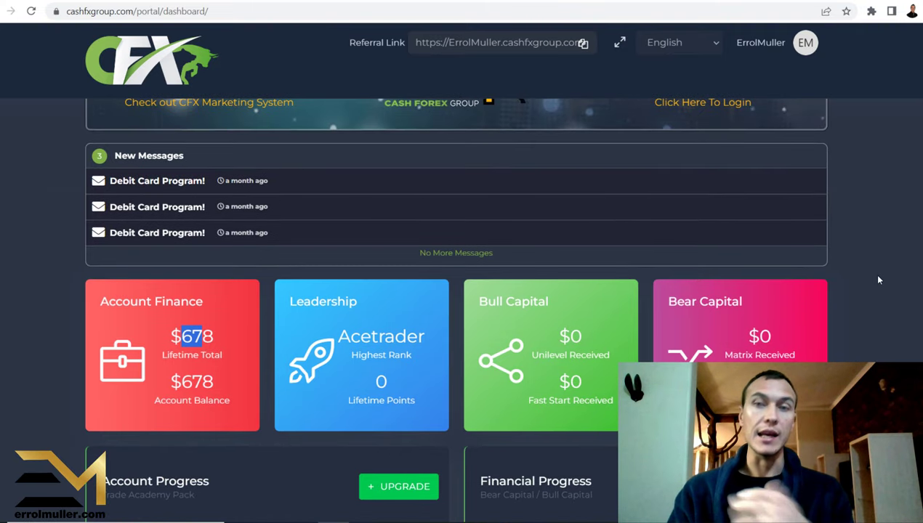
scroll(878, 280, up, 10)
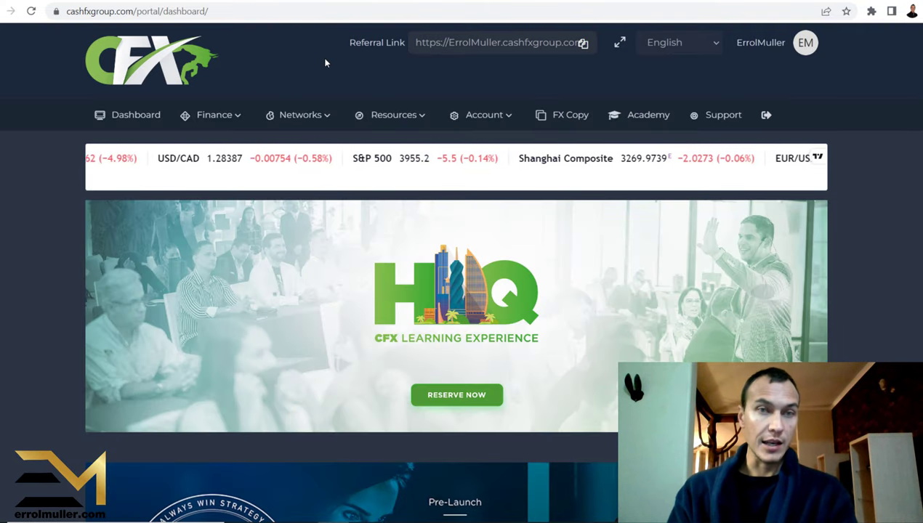
mouse_move(348, 115)
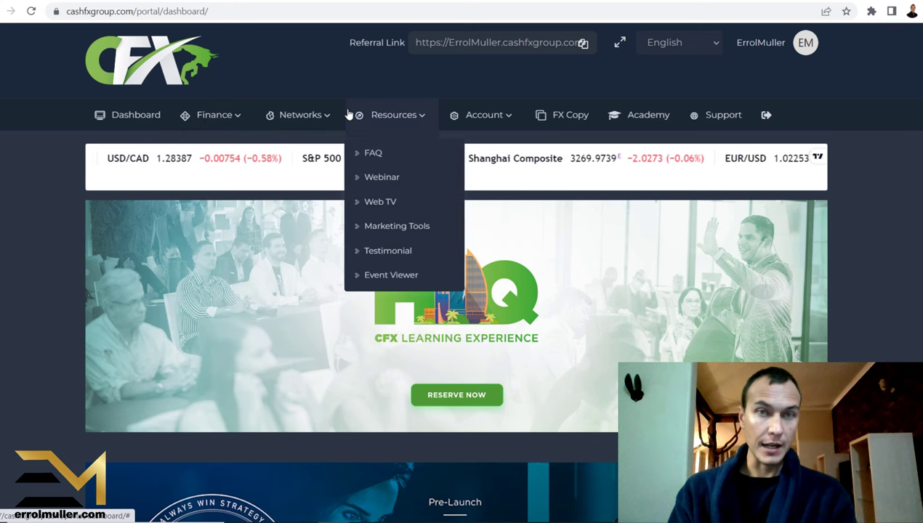
mouse_move(183, 117)
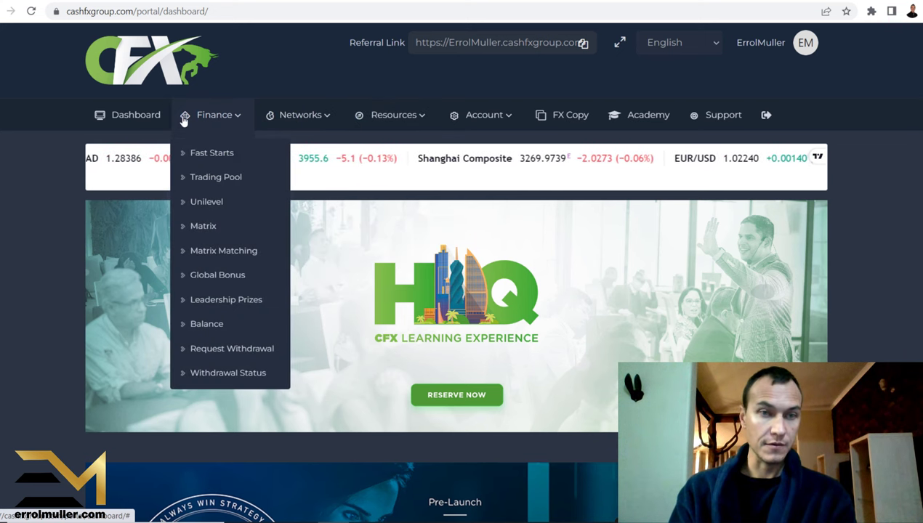
Open the Request Withdrawal page and submit a $30 Credit Wallet withdrawal amount.
click(231, 349)
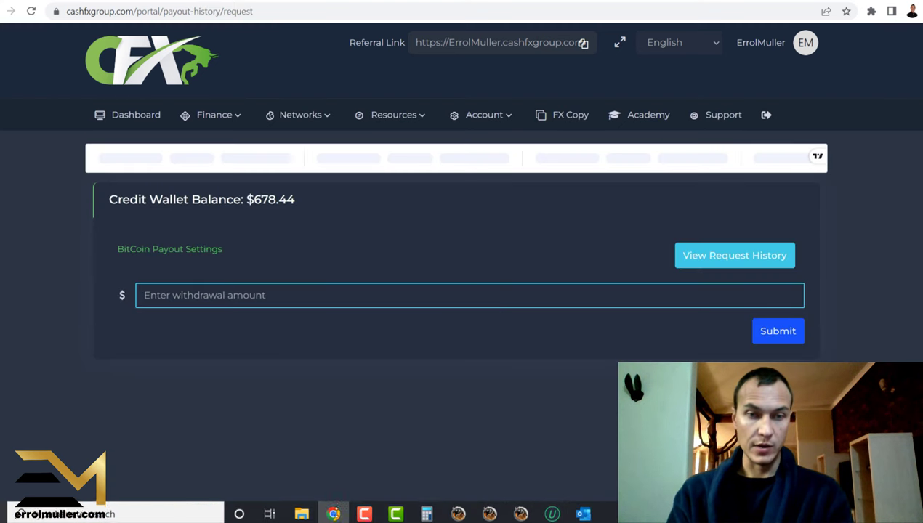
mouse_move(366, 513)
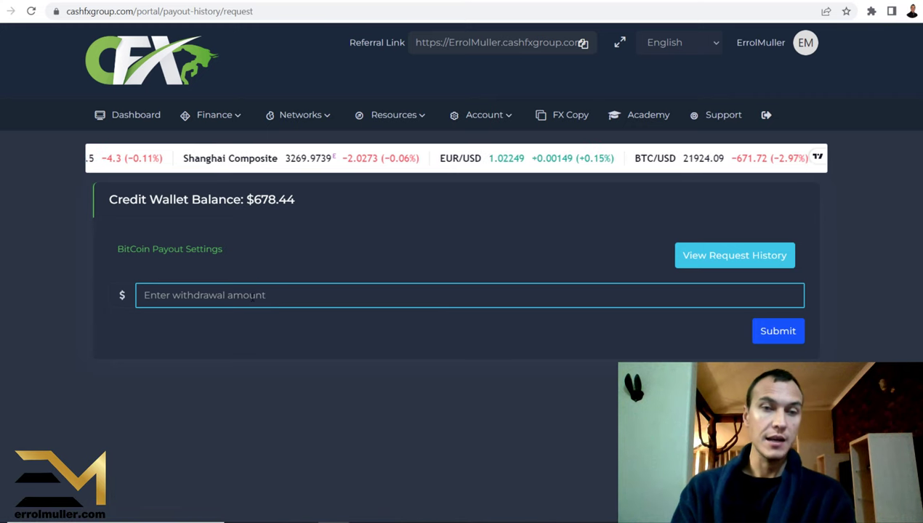
click(253, 295)
text(30)
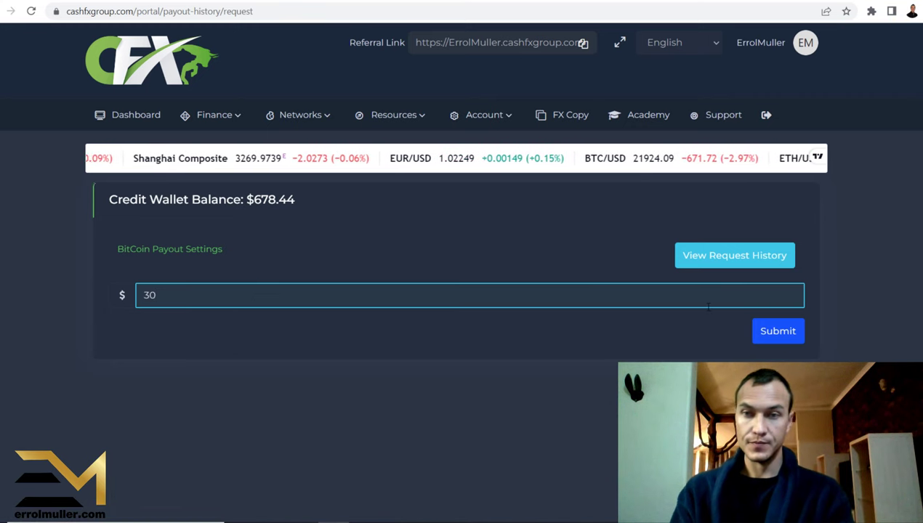
click(776, 331)
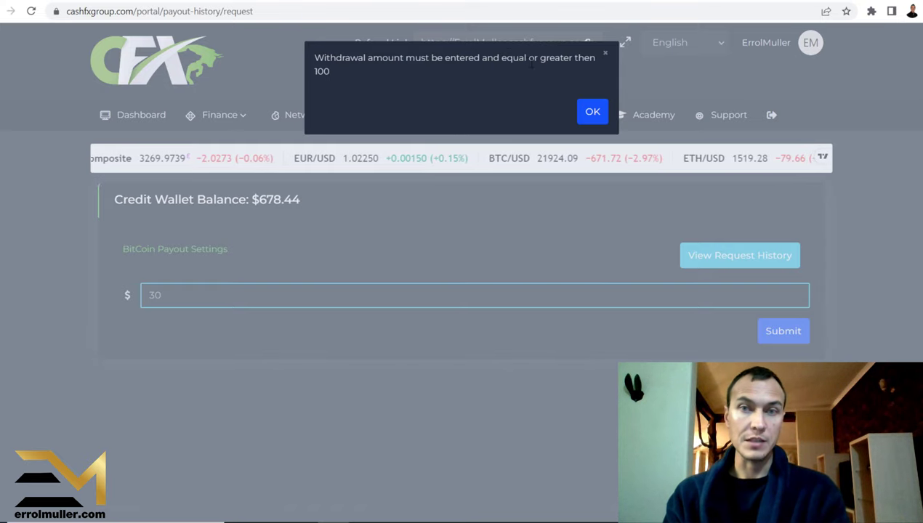
Dismiss the 100 minimum-amount warning and clear the rejected 30 from the amount field.
click(592, 110)
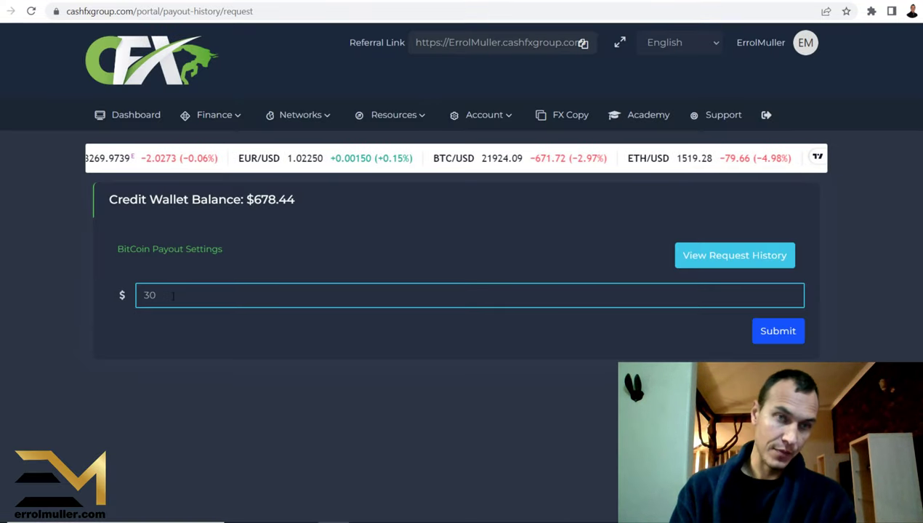
drag(164, 295, 120, 294)
key(BackSpace)
Submit the $100 withdrawal and confirm it with the authenticator's 2FA PIN.
text(100)
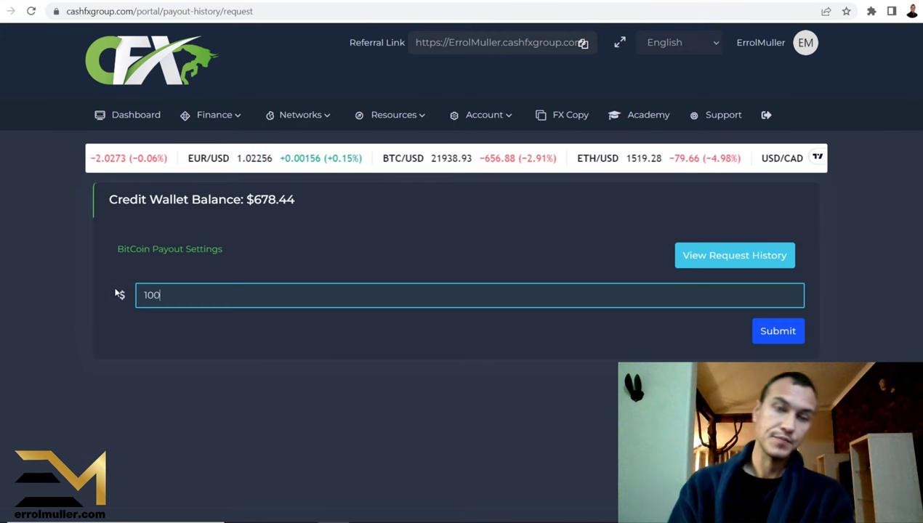
click(782, 332)
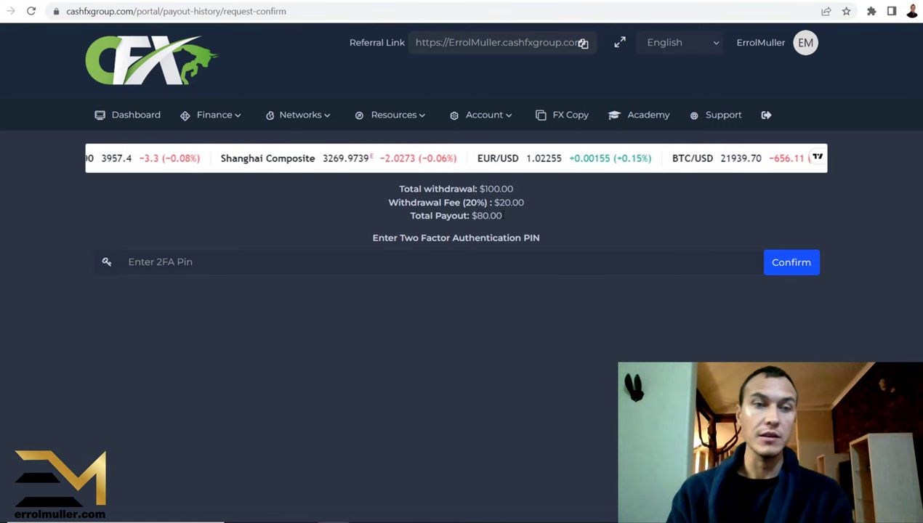
click(308, 265)
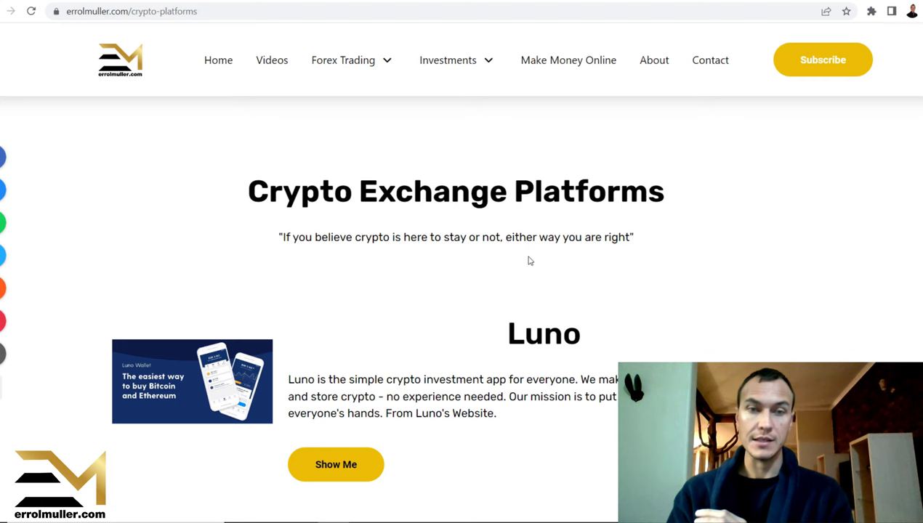
scroll(527, 260, down, 2)
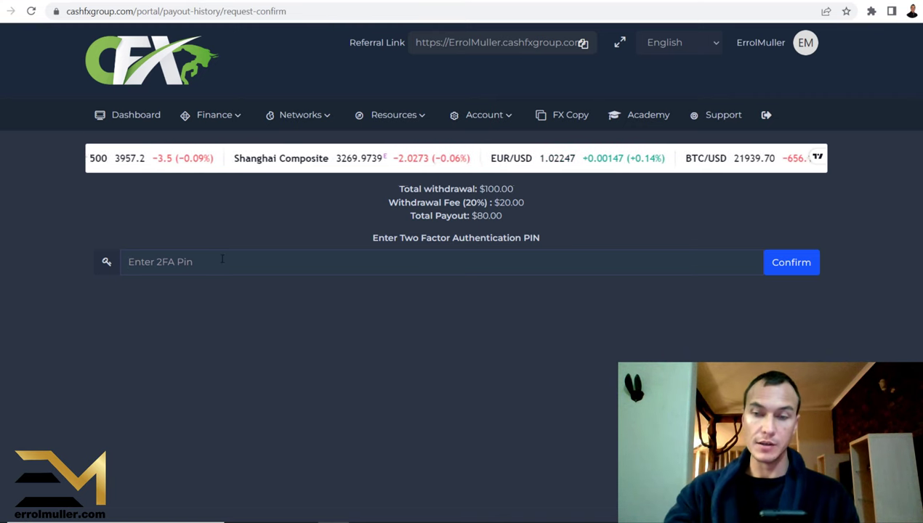
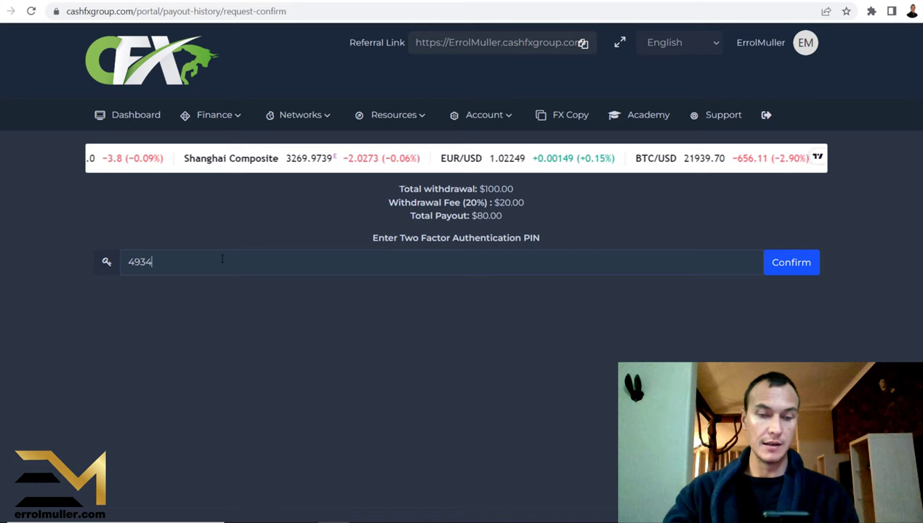
click(788, 263)
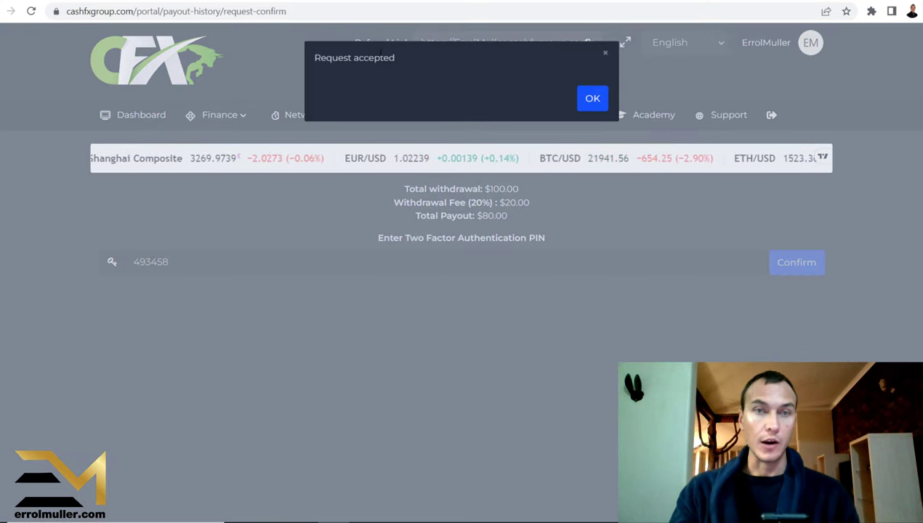
Acknowledge the acceptance and review the $100 Pending entry in the Withdrawal Requests table.
click(591, 101)
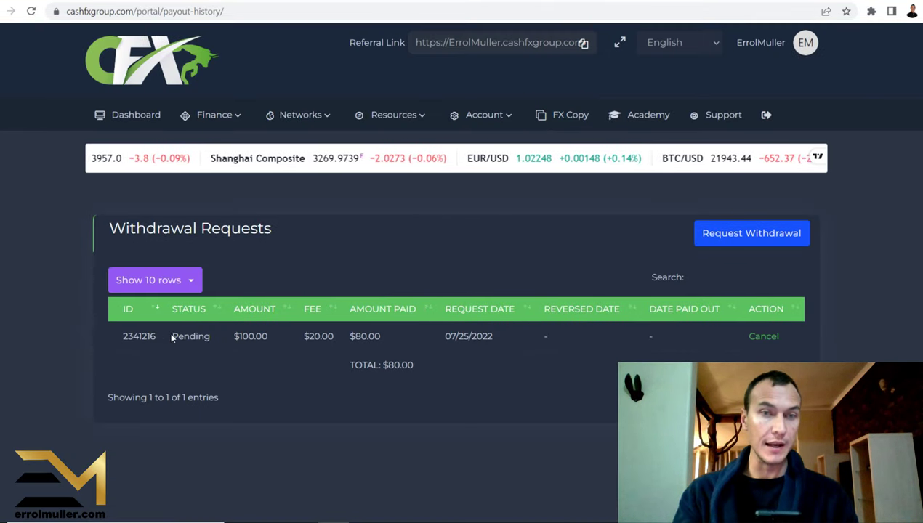
drag(172, 335, 337, 343)
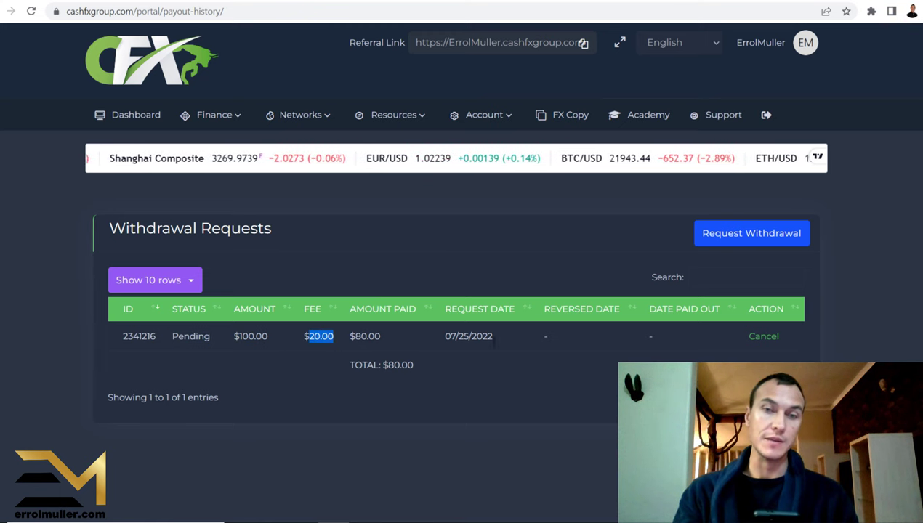
scroll(839, 335, down, 1)
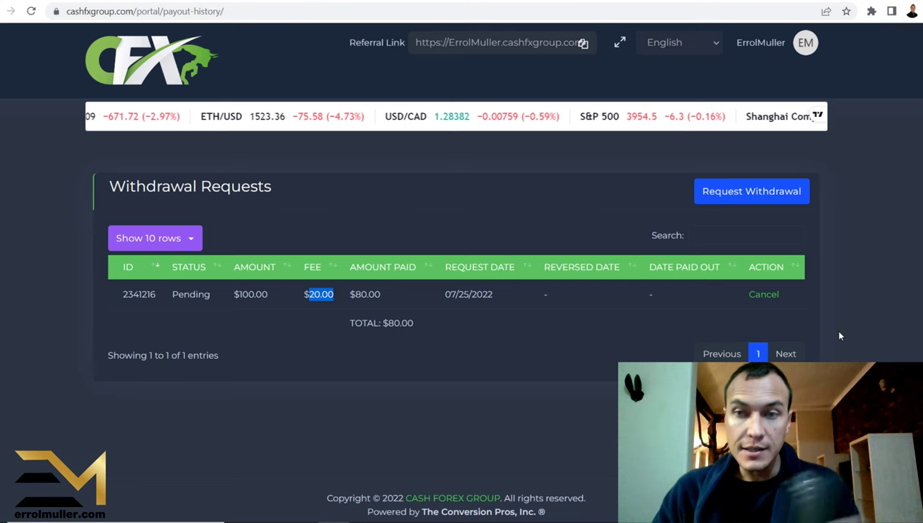
click(840, 316)
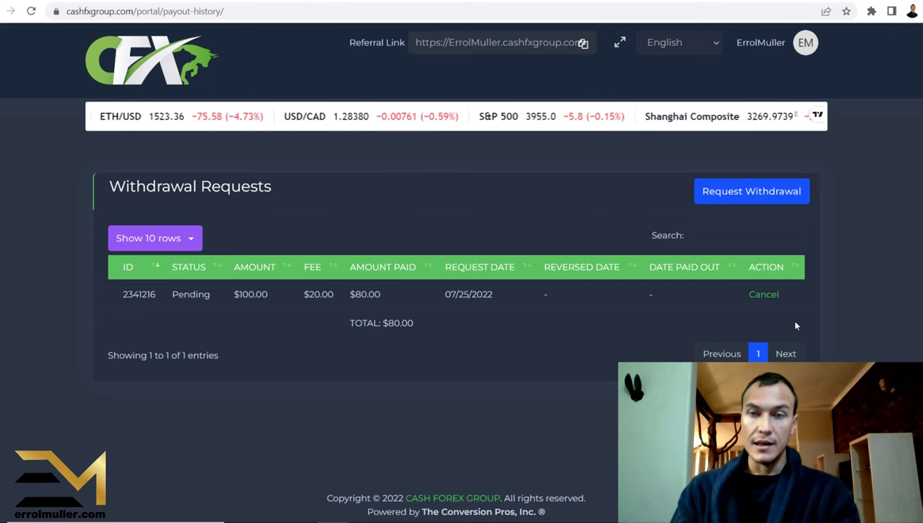
scroll(893, 315, down, 1)
scroll(893, 315, up, 2)
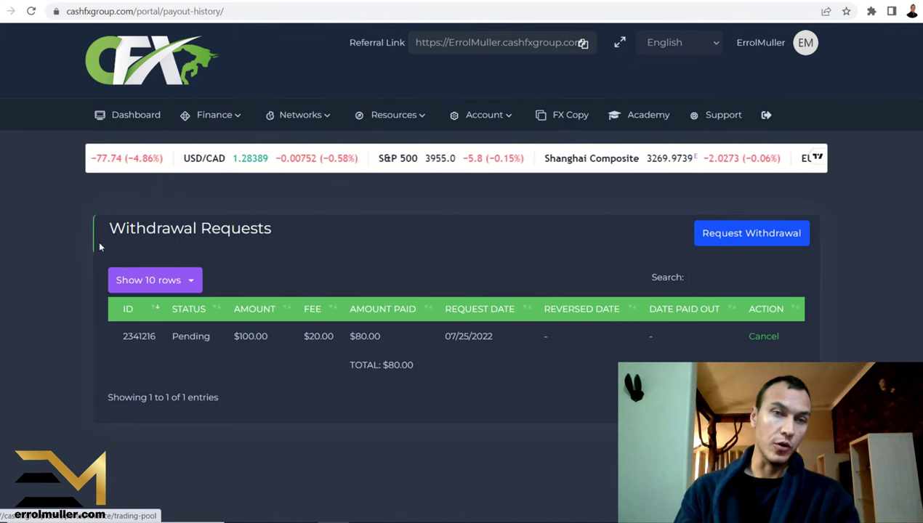
drag(110, 228, 275, 234)
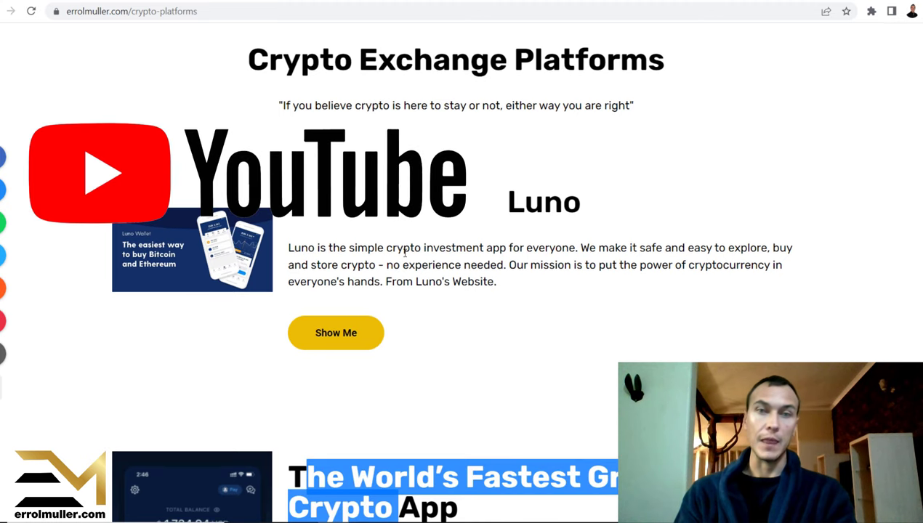
Scroll up to the header of errolmuller.com's Crypto Exchange Platforms page.
scroll(74, 102, up, 2)
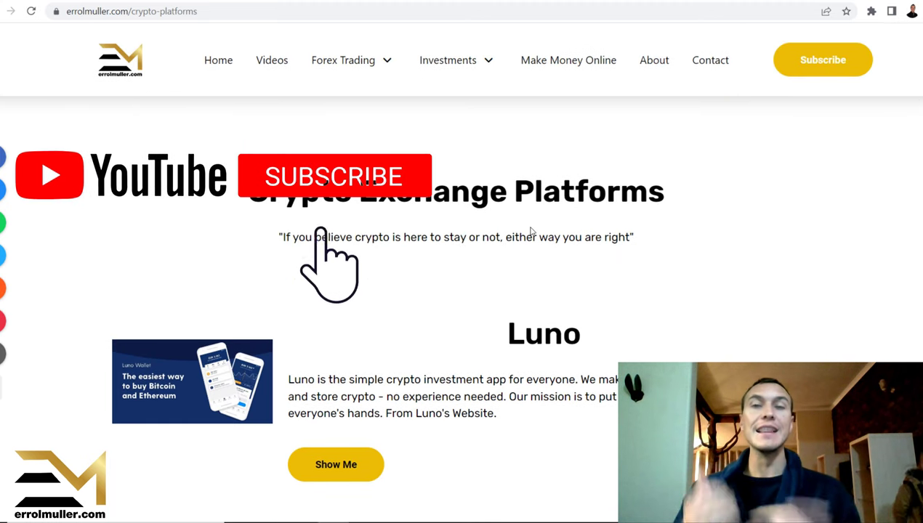